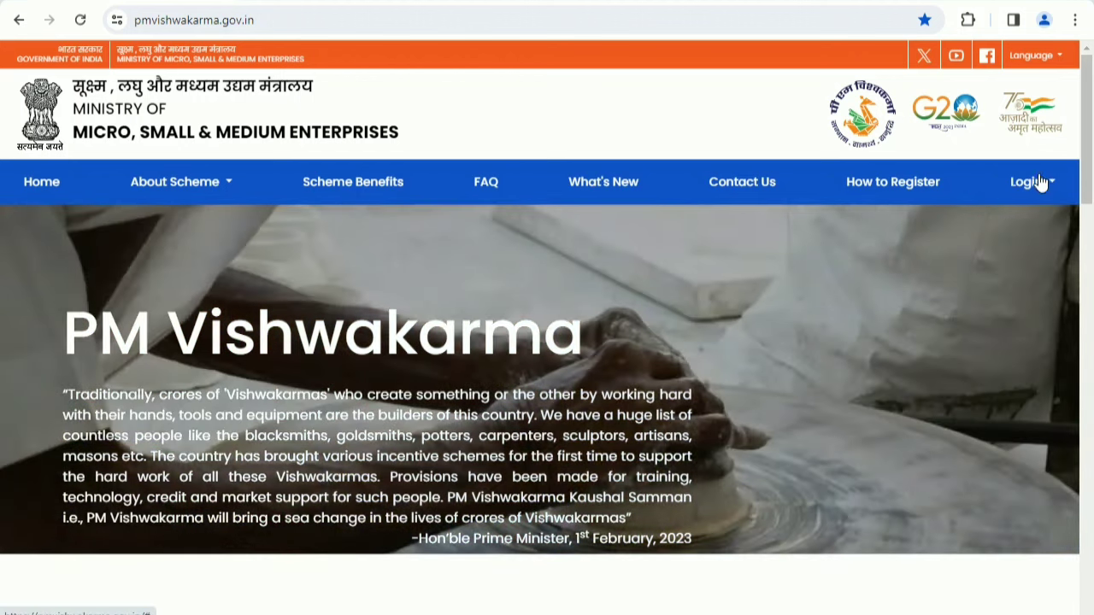
- Open the CSC login for registering artisans on the PM Vishwakarma site
left_click(1037, 181)
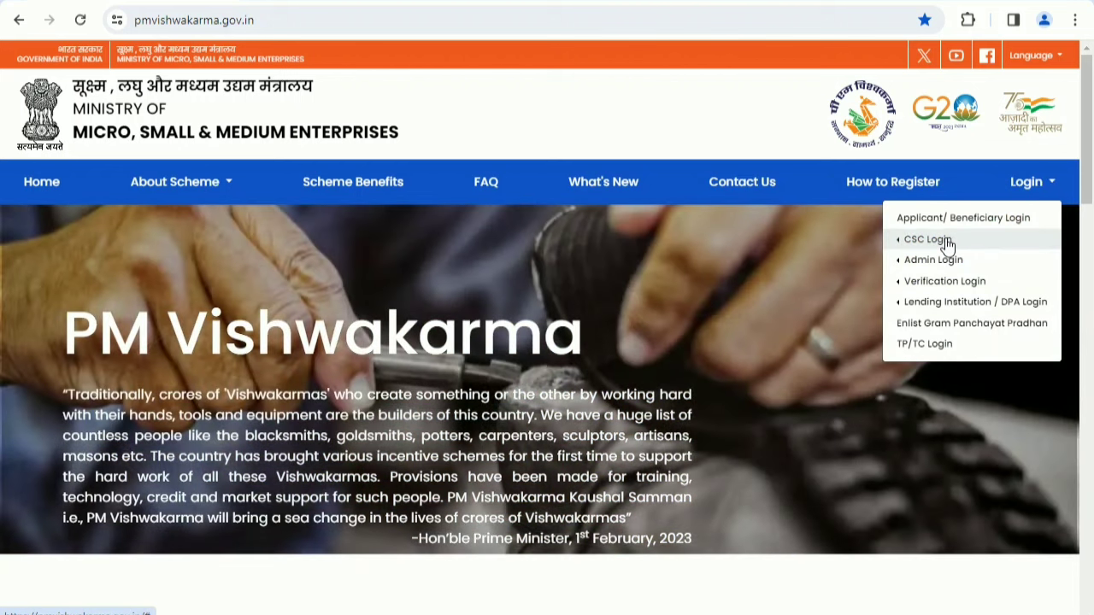
left_click(947, 244)
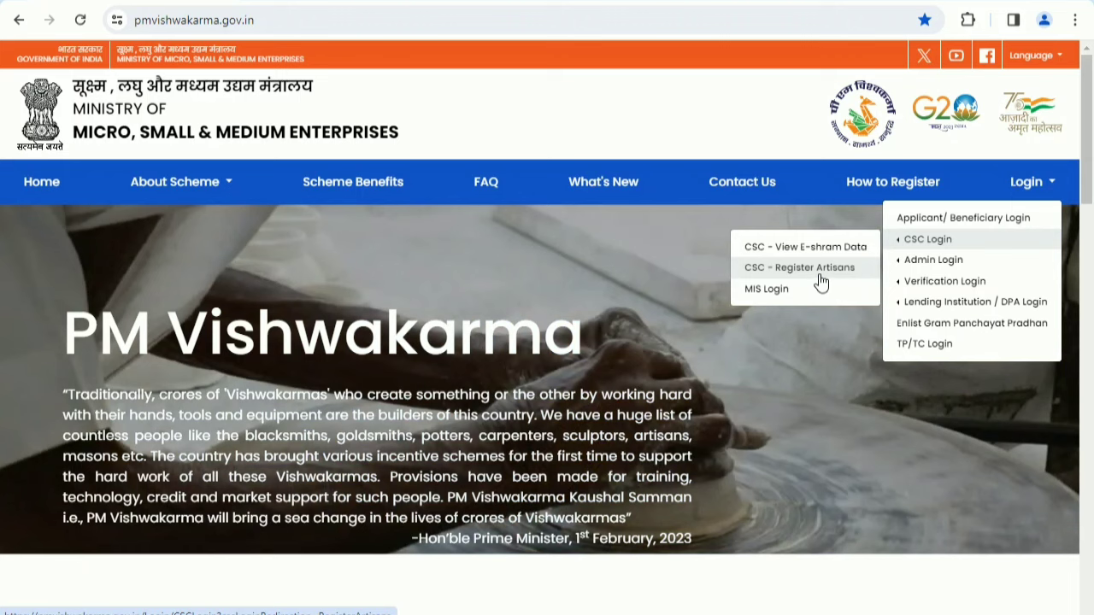
left_click(821, 282)
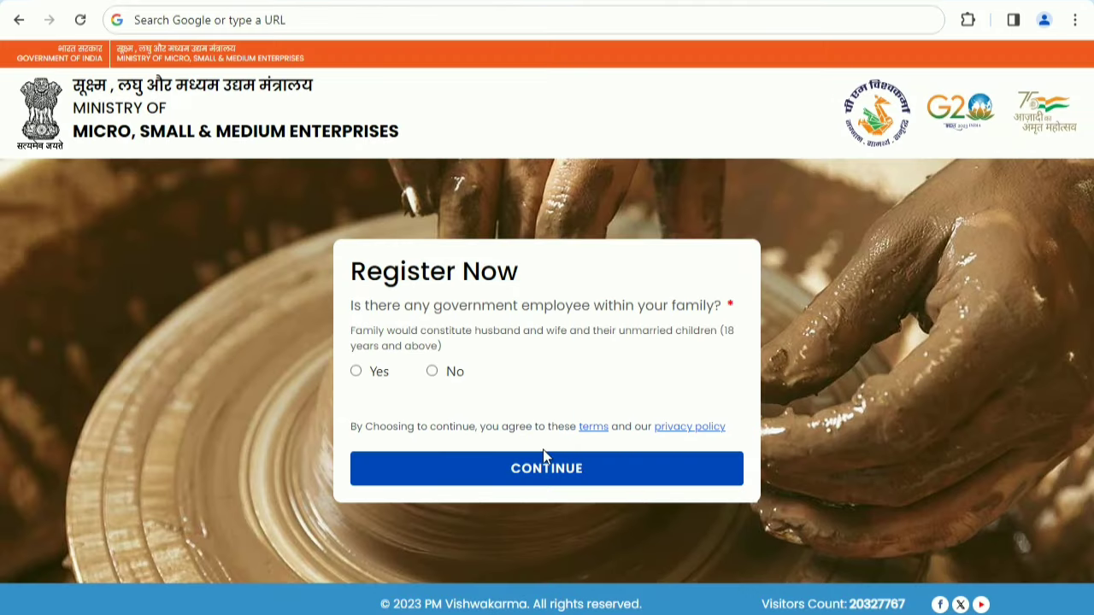
- Answer No to the government employee and prior credit/loan questions and continue the registration
left_click(431, 371)
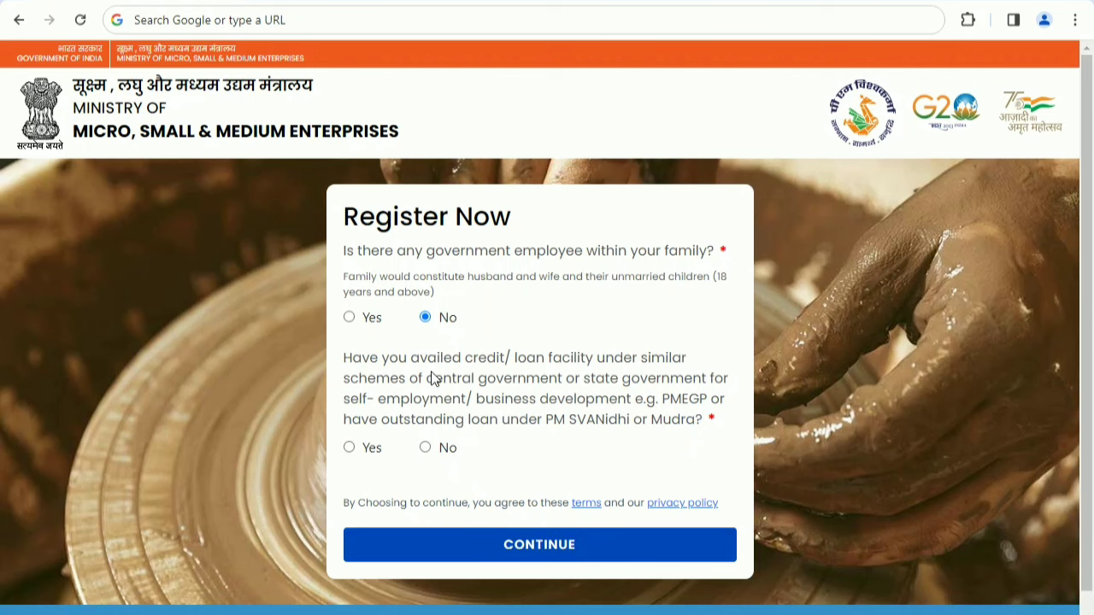
left_click(430, 450)
left_click(518, 558)
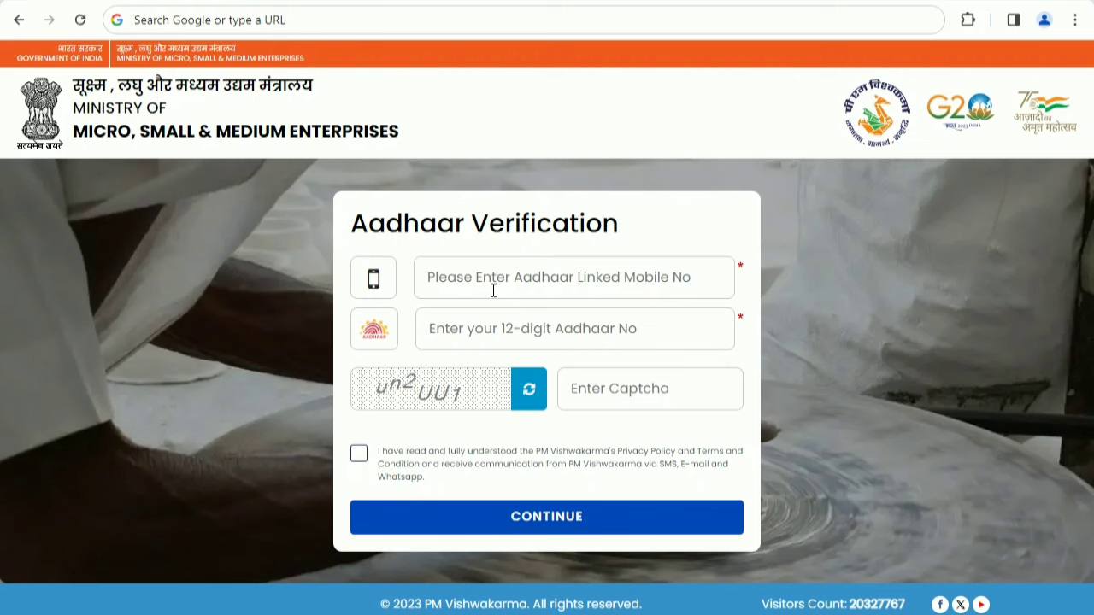
- Fill in the Aadhaar number and captcha for Aadhaar verification and accept the privacy policy and terms
left_click(531, 329)
left_click(601, 387)
left_click(359, 455)
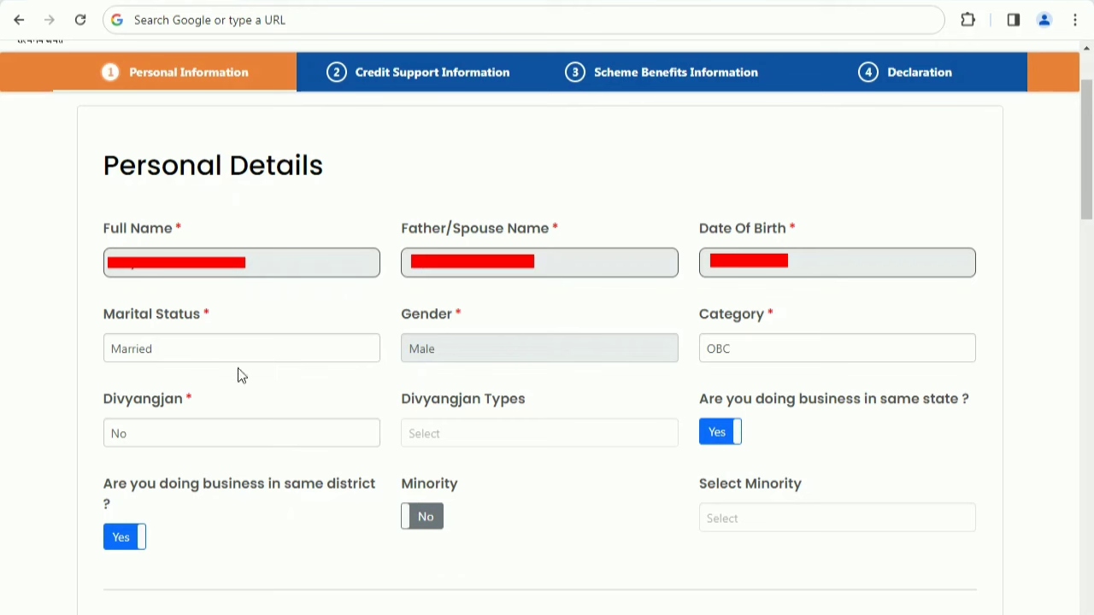
- Review the marital status, category, Divyangjan and minority choices in the Personal Details section
left_click(203, 349)
left_click(204, 352)
left_click(742, 359)
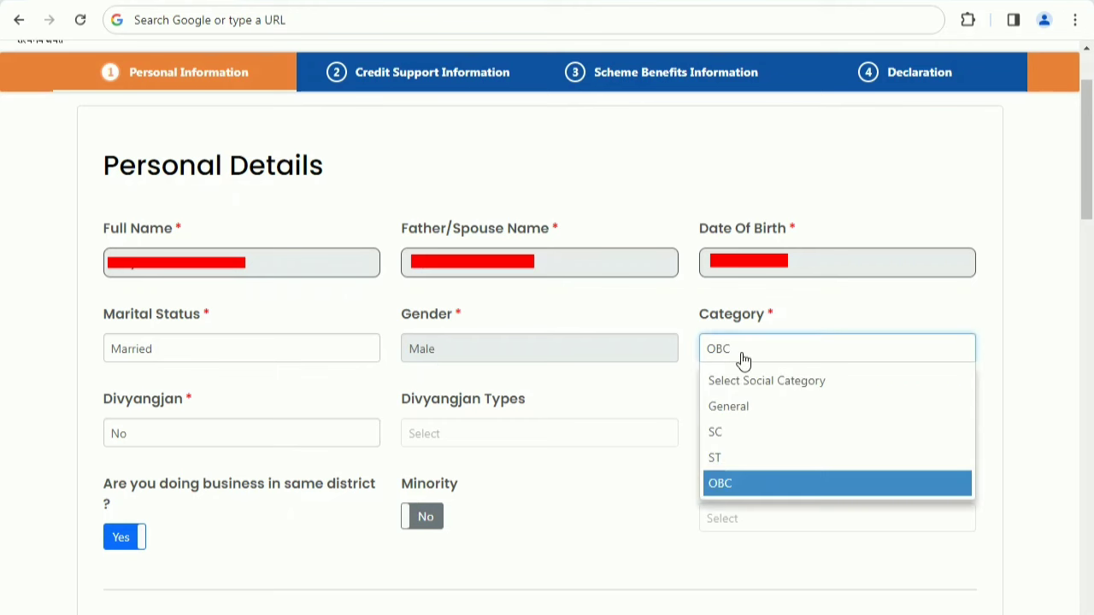
left_click(742, 358)
left_click(207, 437)
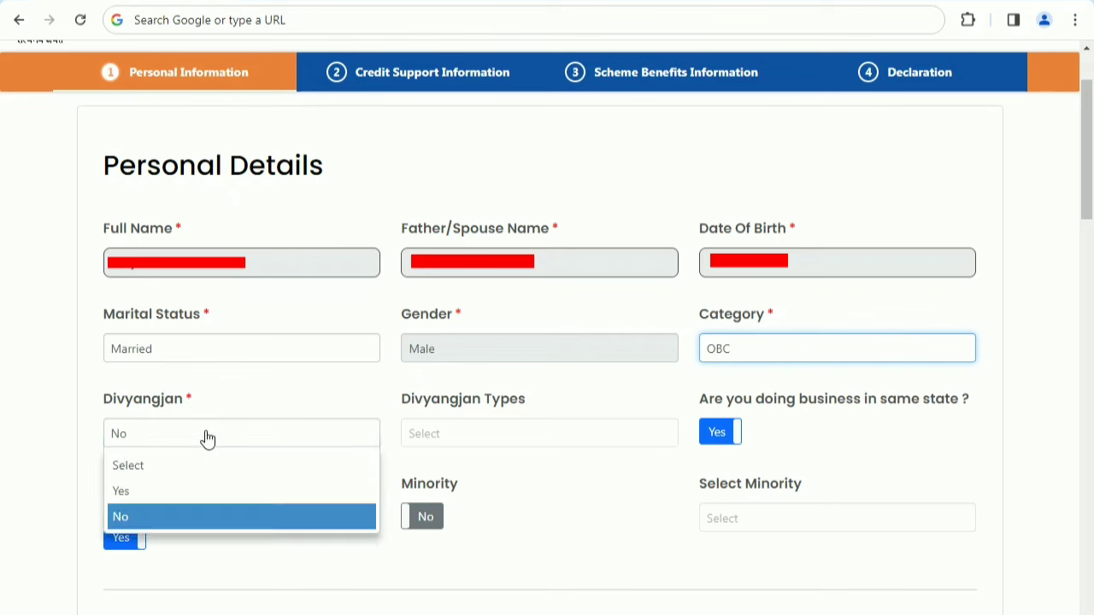
left_click(209, 440)
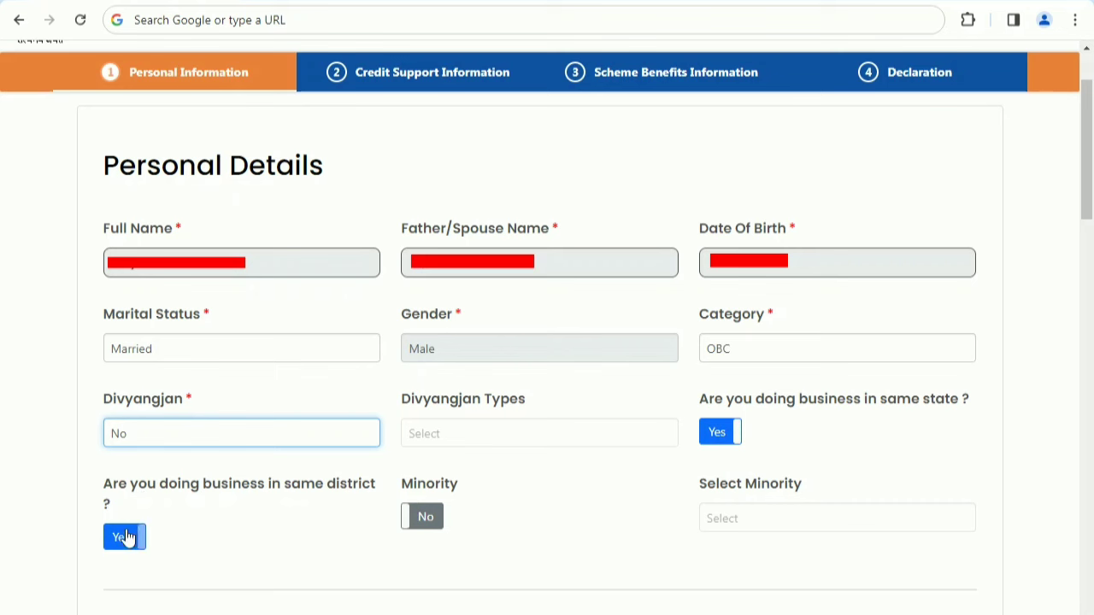
left_click(435, 521)
- Set the profession/trade to Tailor (Darzi) and tick the mandatory declaration that it is a family profession acquired through Guru-Shishya tradition
scroll(547, 341, "down", 6)
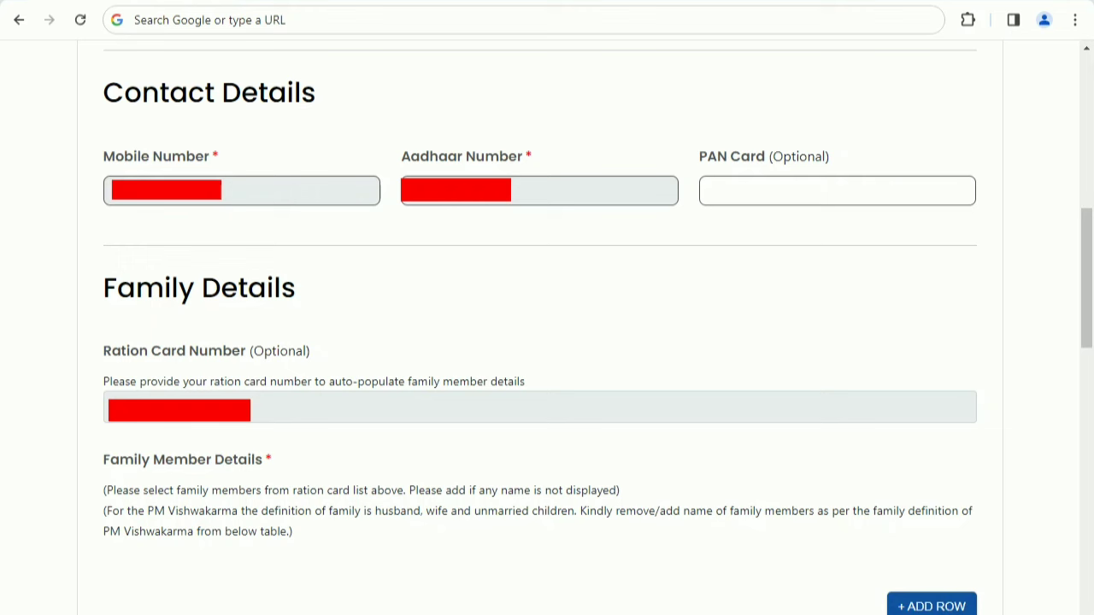
scroll(547, 325, "down", 6)
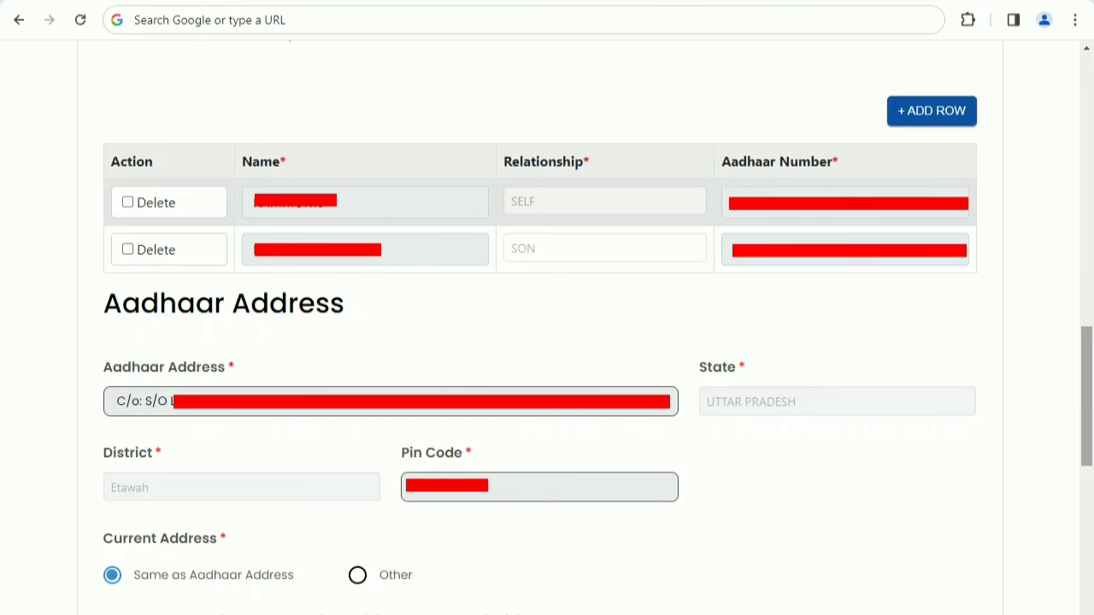
scroll(414, 472, "down", 6)
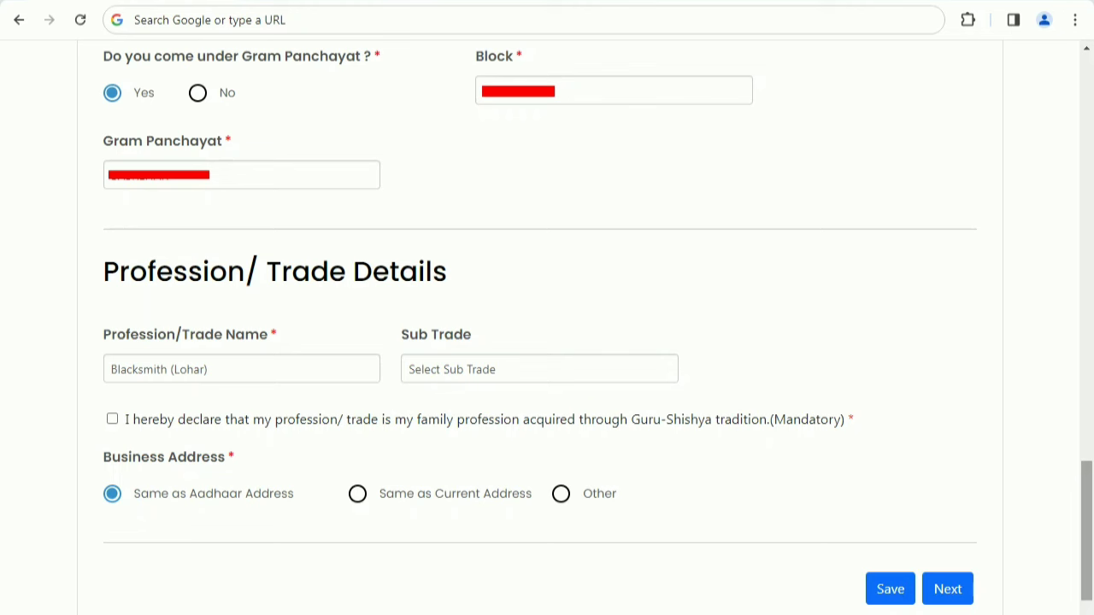
left_click(266, 373)
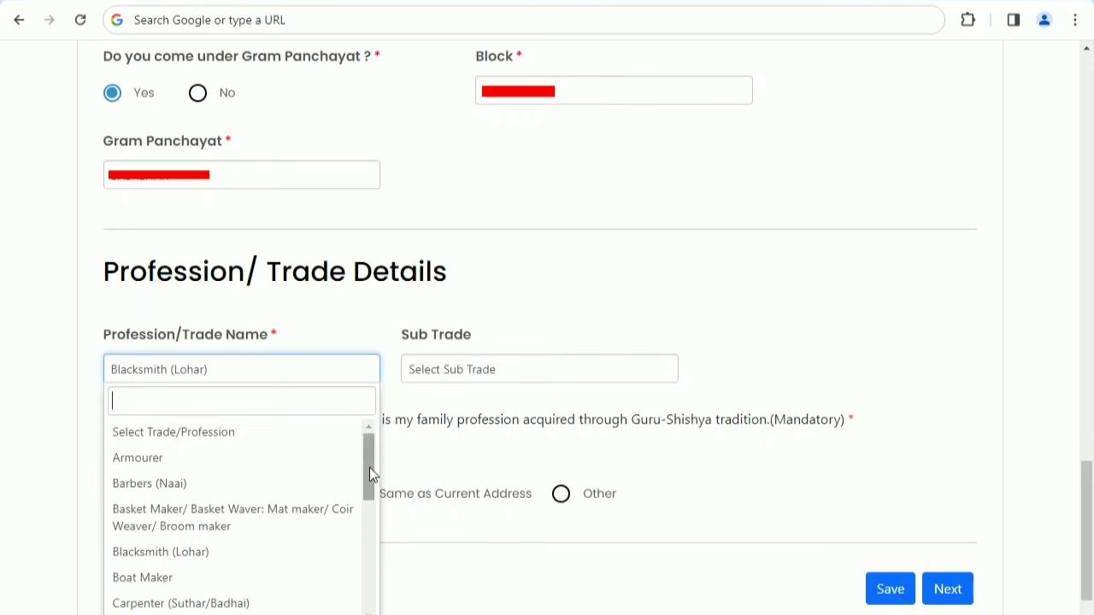
left_click_drag(369, 467, 365, 578)
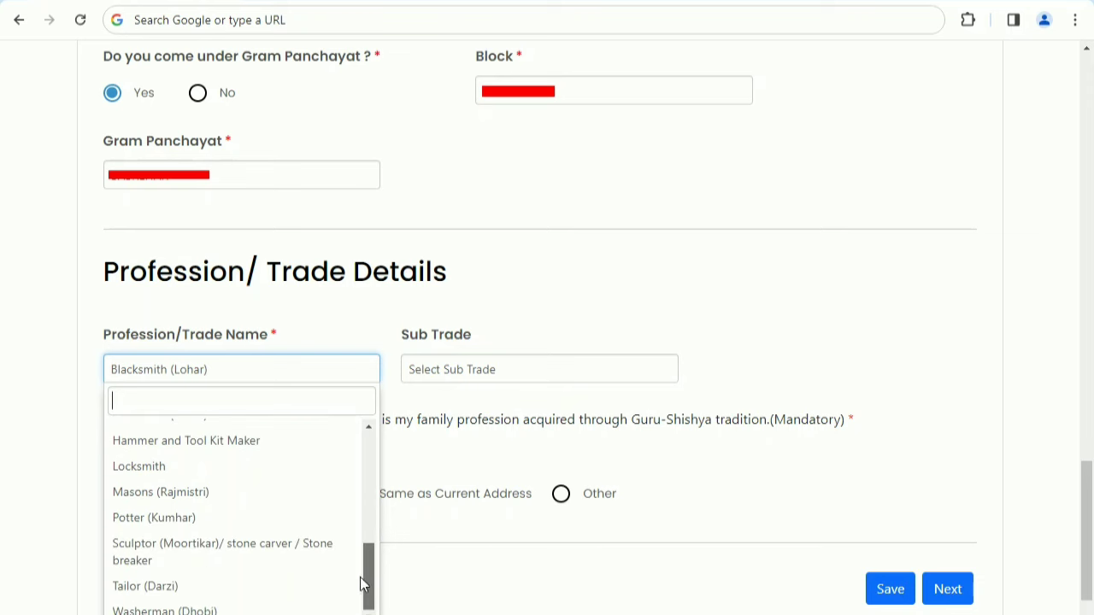
left_click(247, 589)
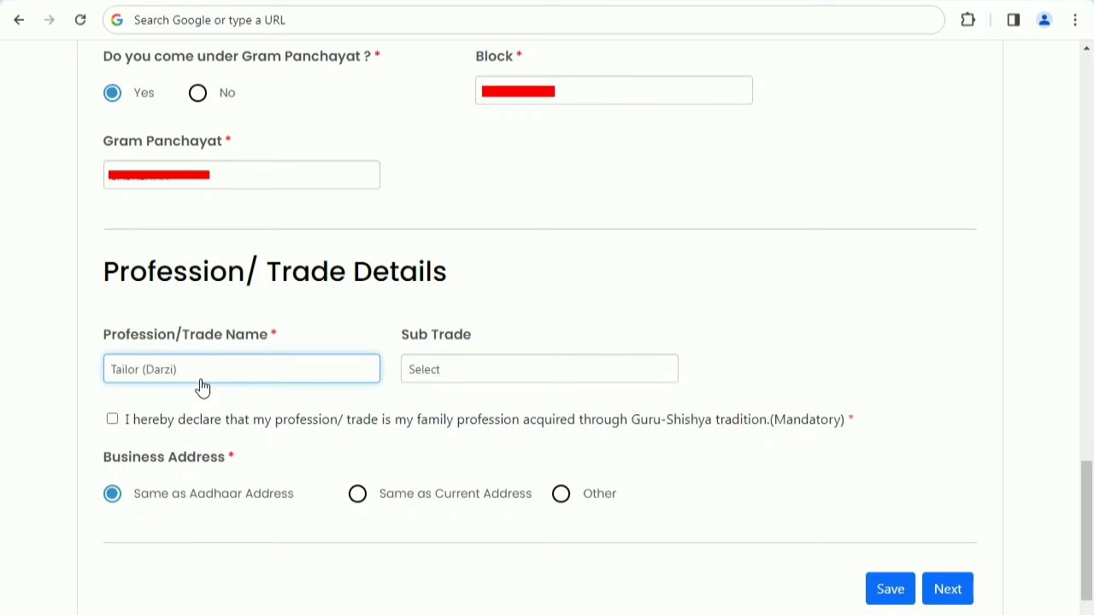
left_click(439, 370)
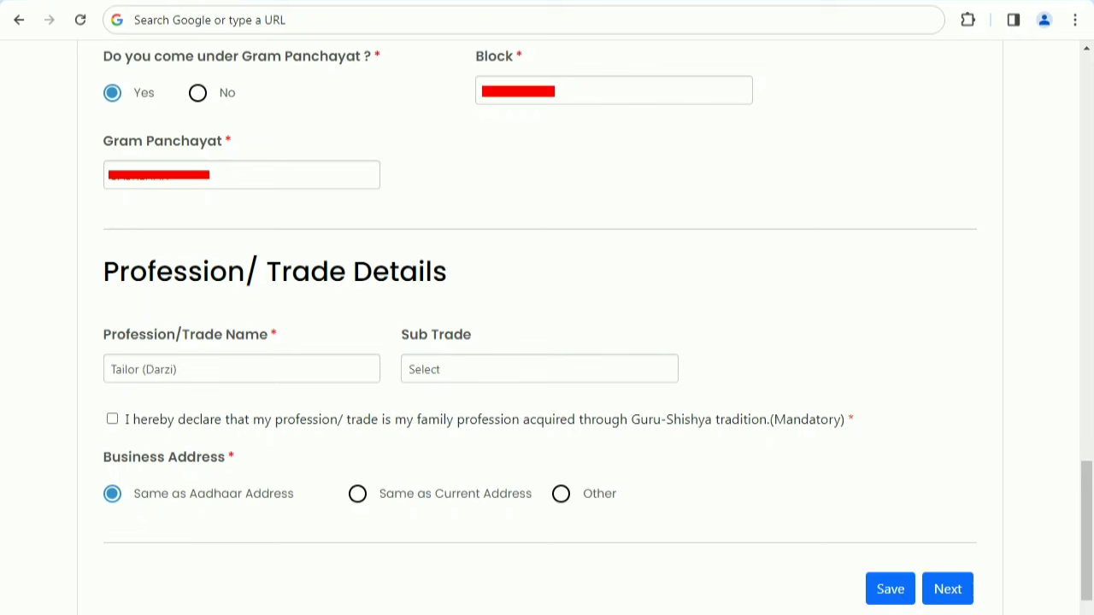
left_click(112, 419)
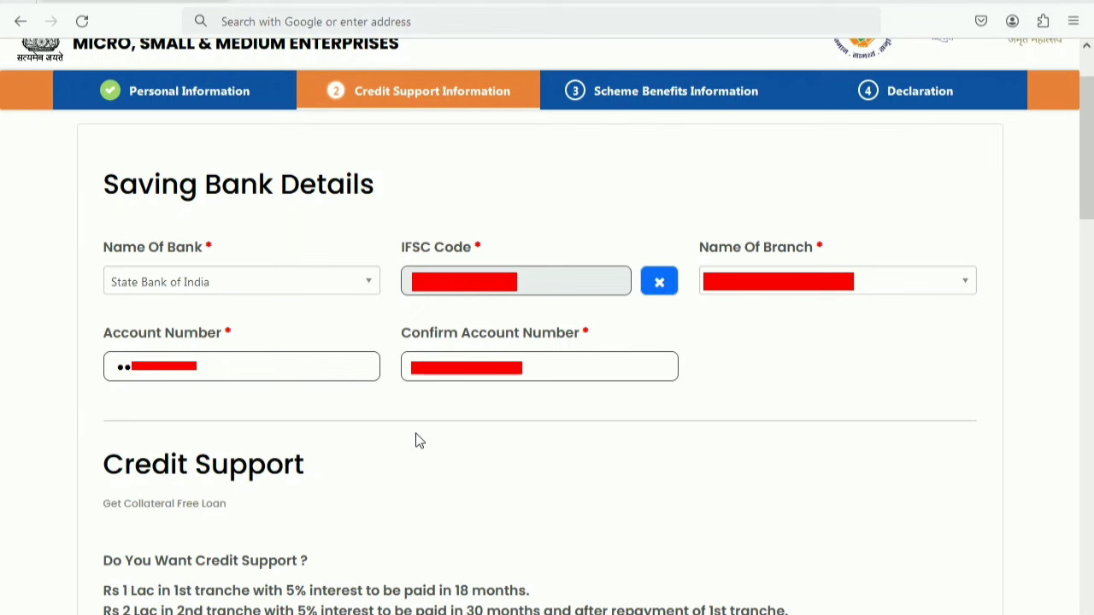
- Review the credit support and loan purpose entries, and the skill training, tool kit and marketing support sections
scroll(547, 342, "down", 5)
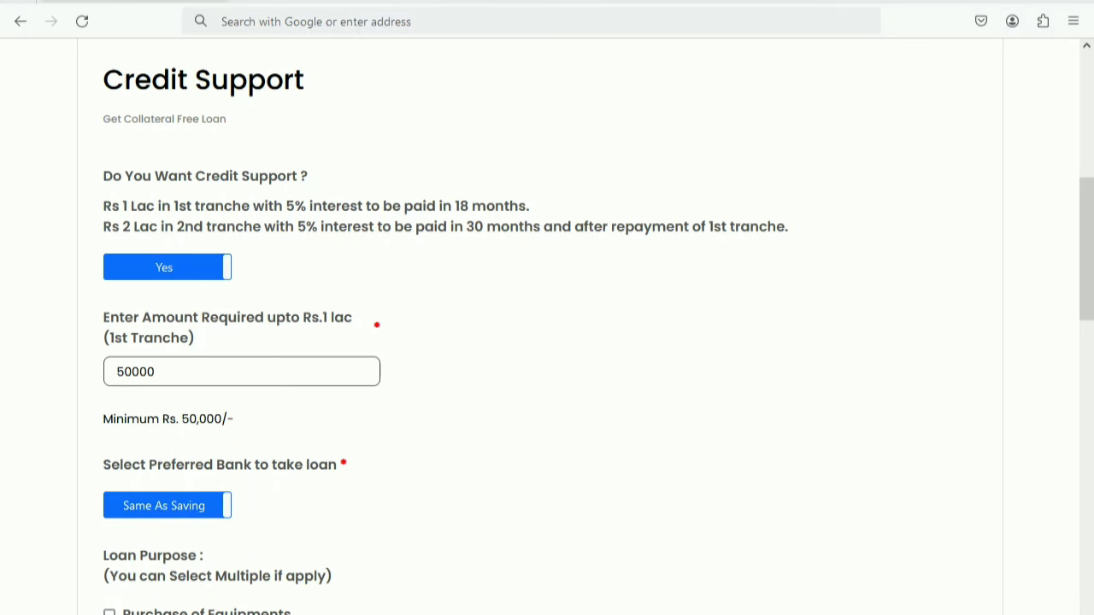
scroll(547, 342, "down", 5)
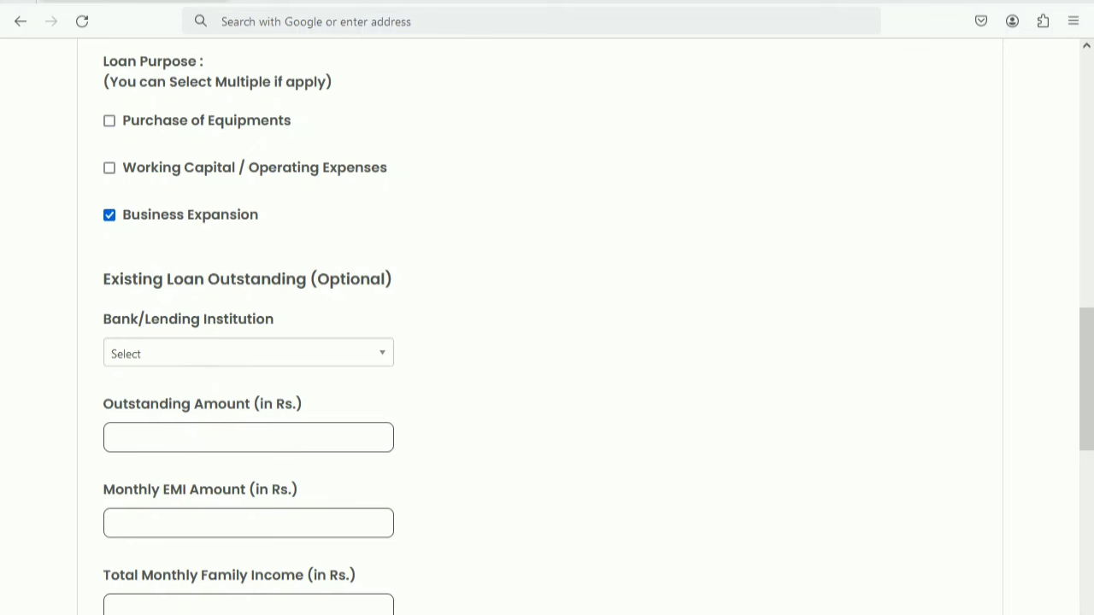
scroll(547, 342, "down", 10)
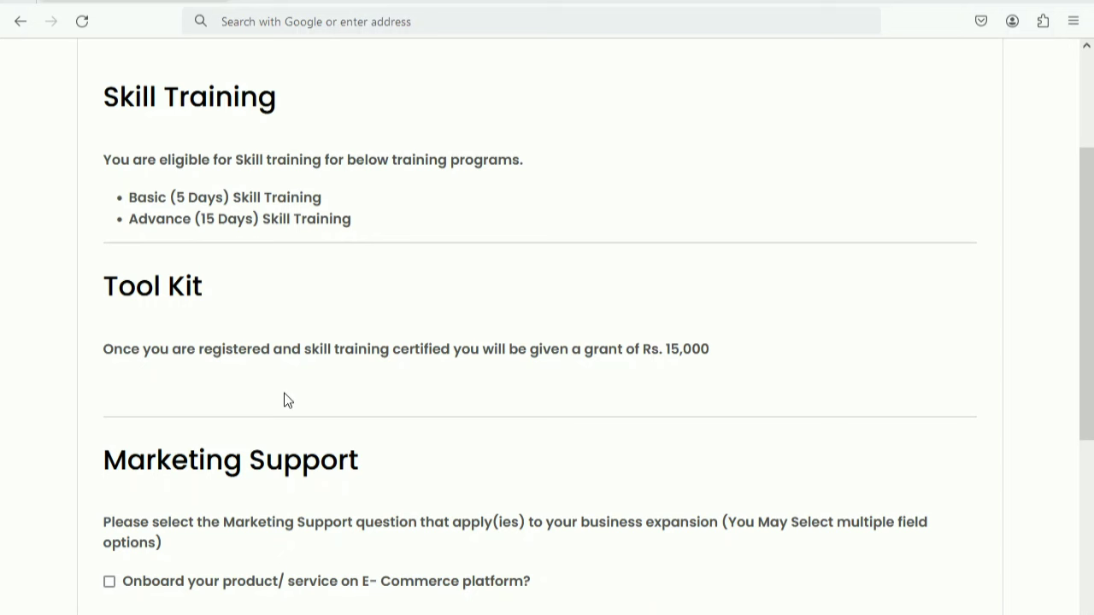
scroll(286, 398, "down", 2)
scroll(283, 395, "down", 2)
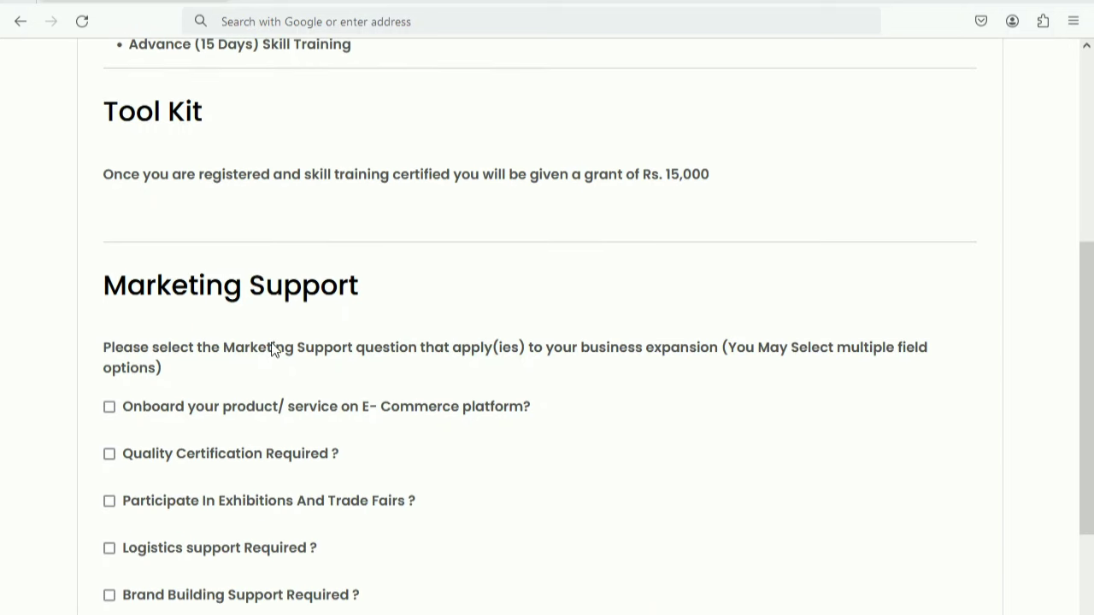
scroll(274, 350, "down", 2)
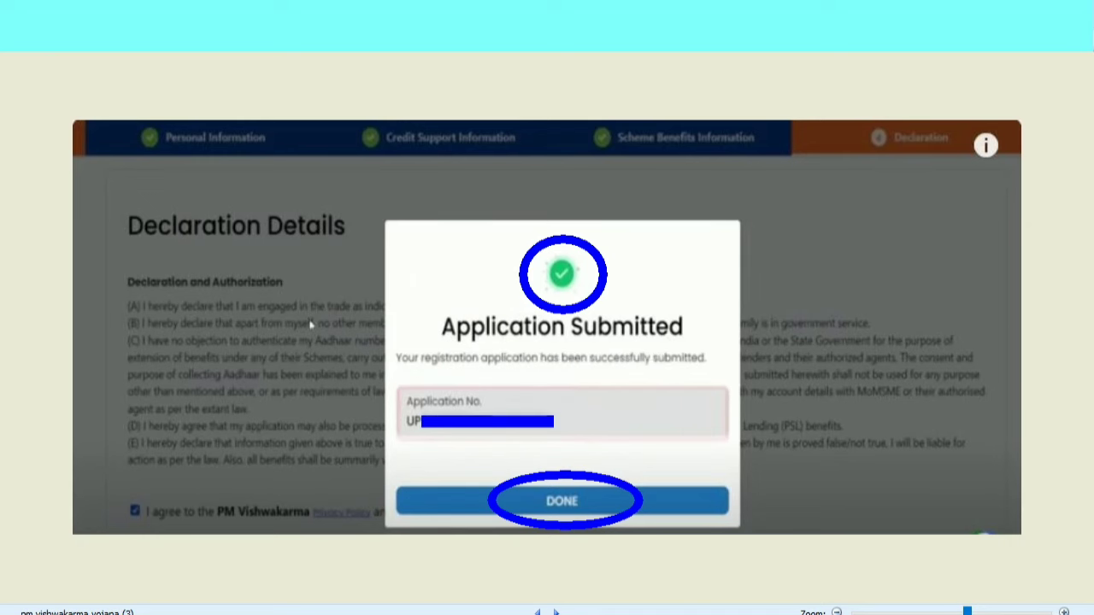
- Show the picture of the application PDF download page in the image viewer
key("Left")
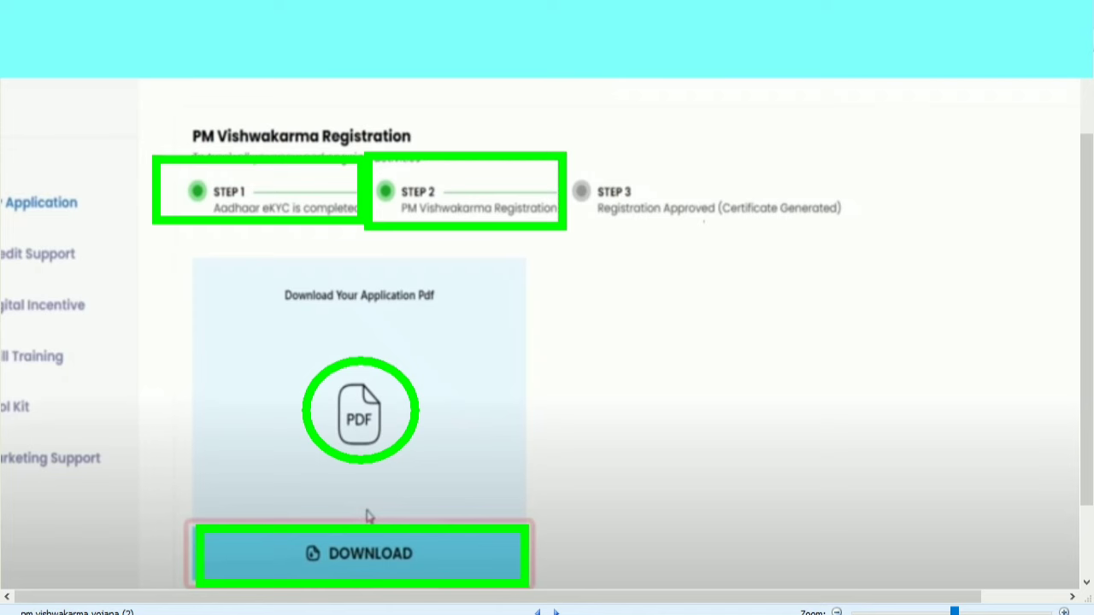